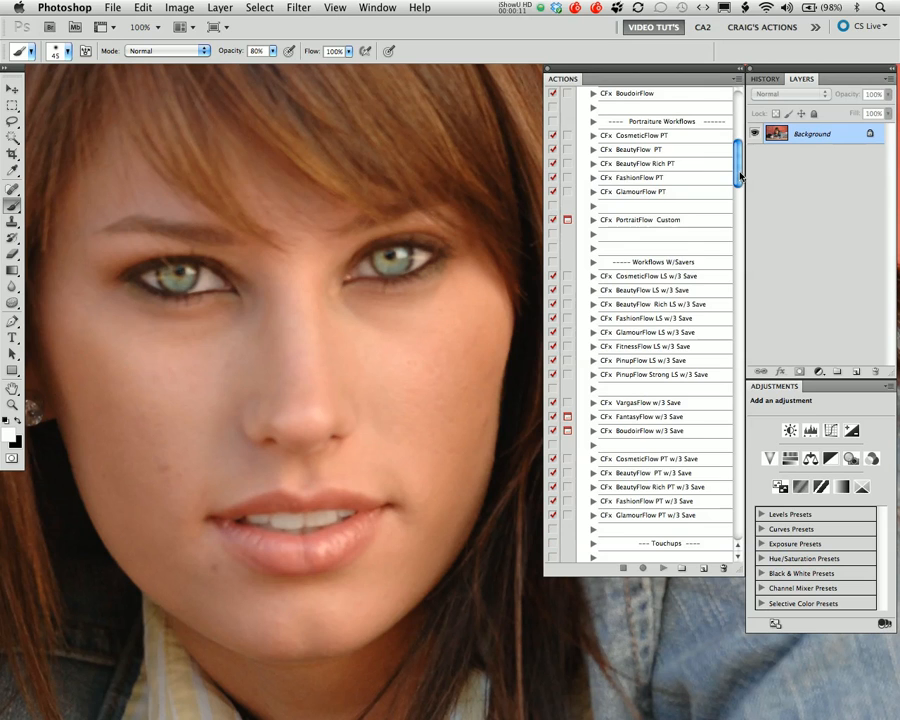
- Run the CFx Blush More touchup action on the portrait, continuing through its messages to the end
{"action": "left_click_drag", "start_coordinate": [740, 175], "coordinate": [740, 215]}
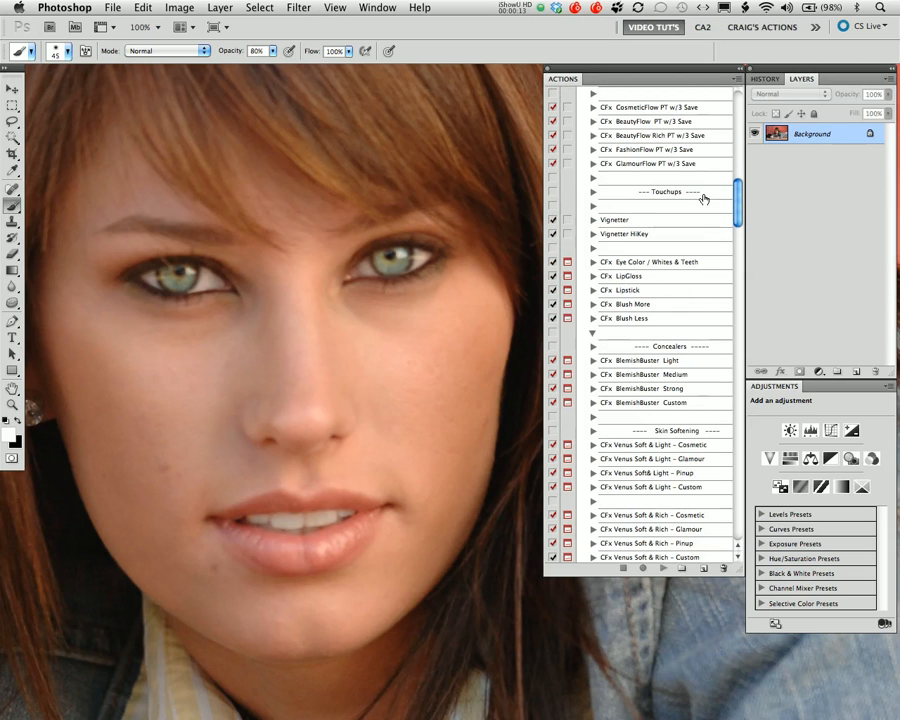
{"action": "left_click", "coordinate": [702, 199]}
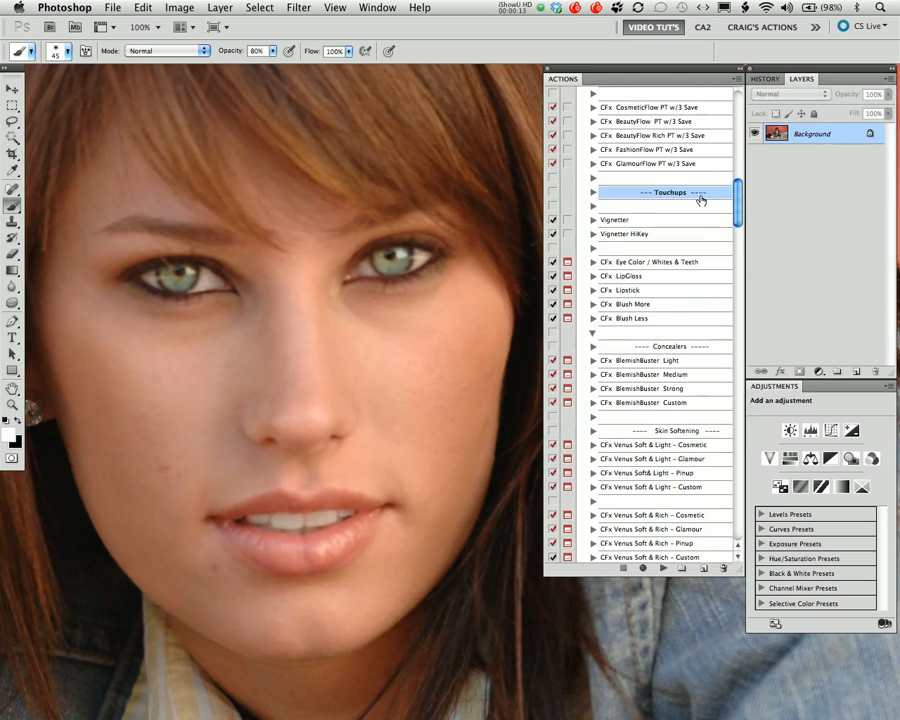
{"action": "left_click", "coordinate": [690, 264]}
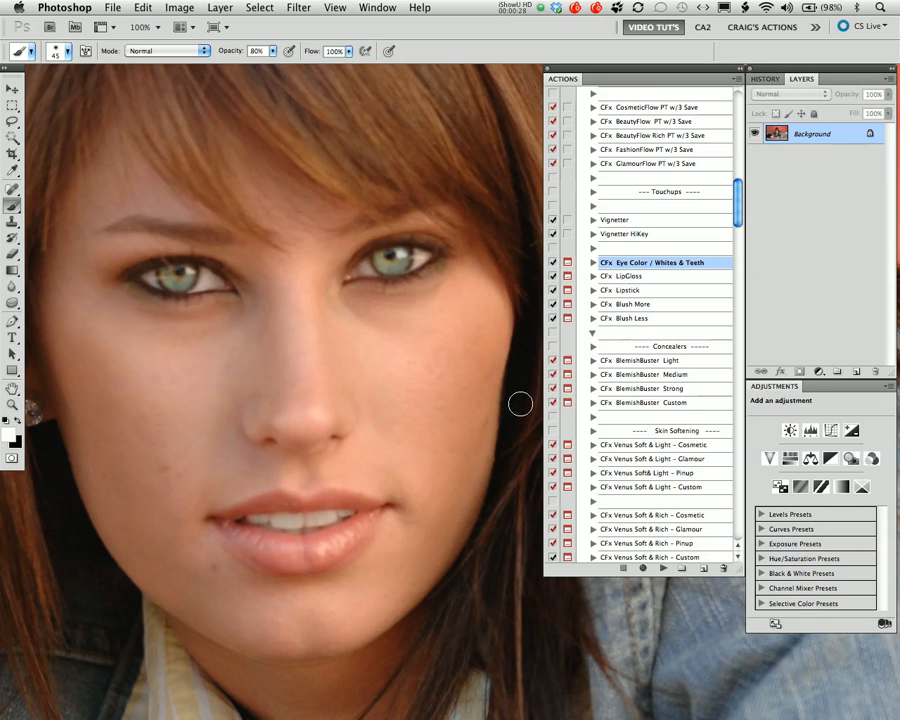
{"action": "left_click", "coordinate": [671, 306]}
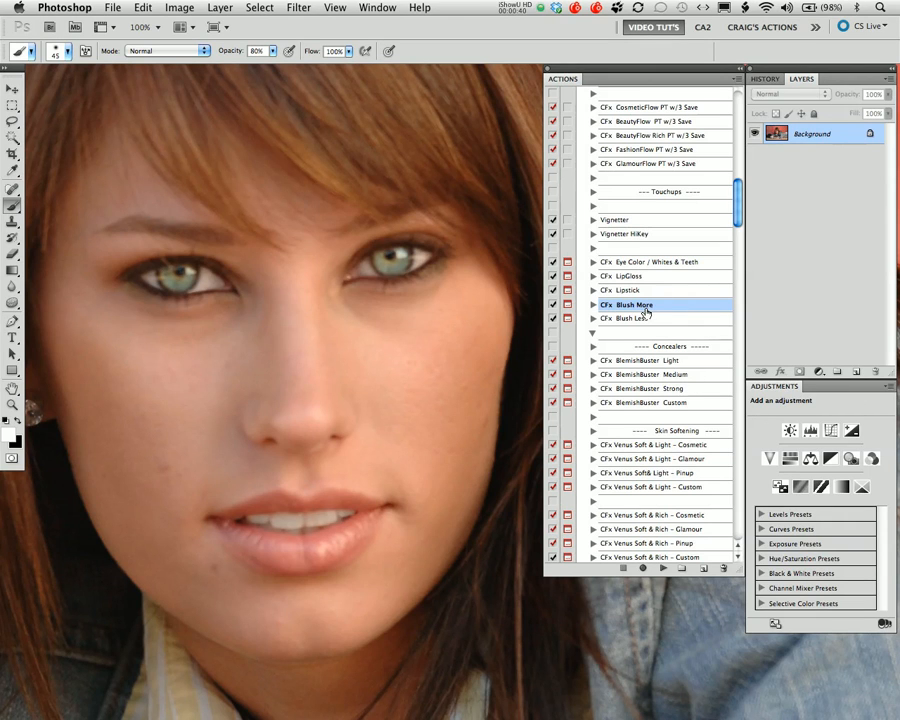
{"action": "left_click", "coordinate": [661, 569]}
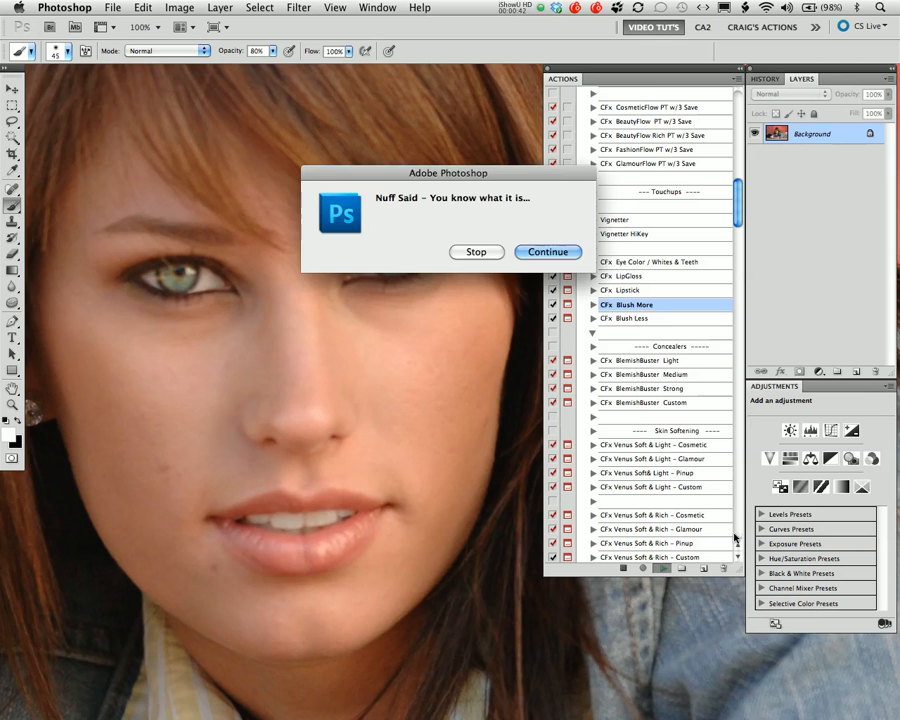
{"action": "left_click", "coordinate": [548, 252]}
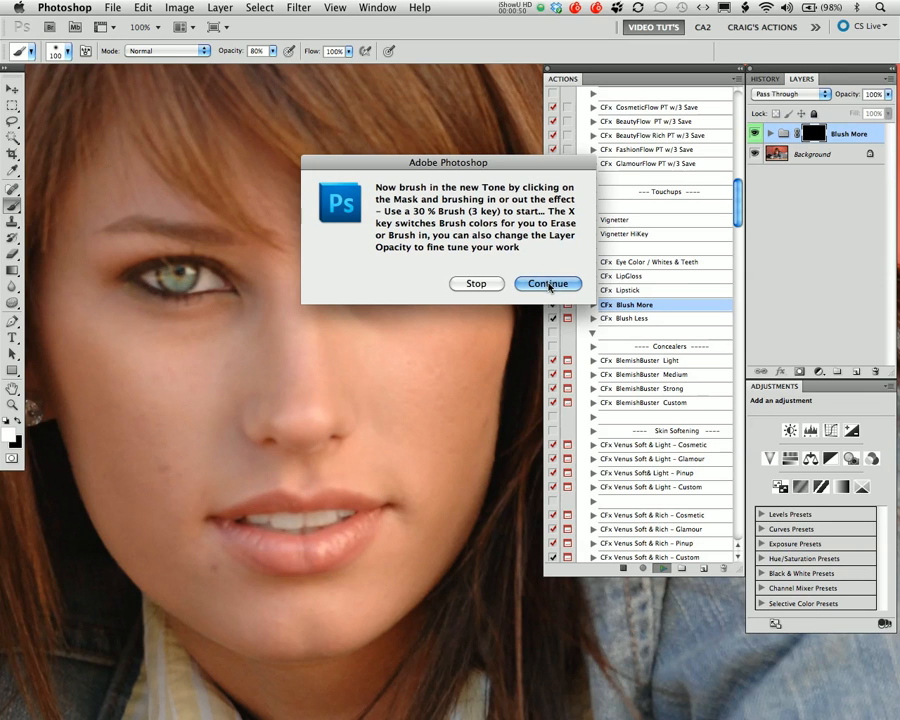
{"action": "left_click", "coordinate": [548, 284]}
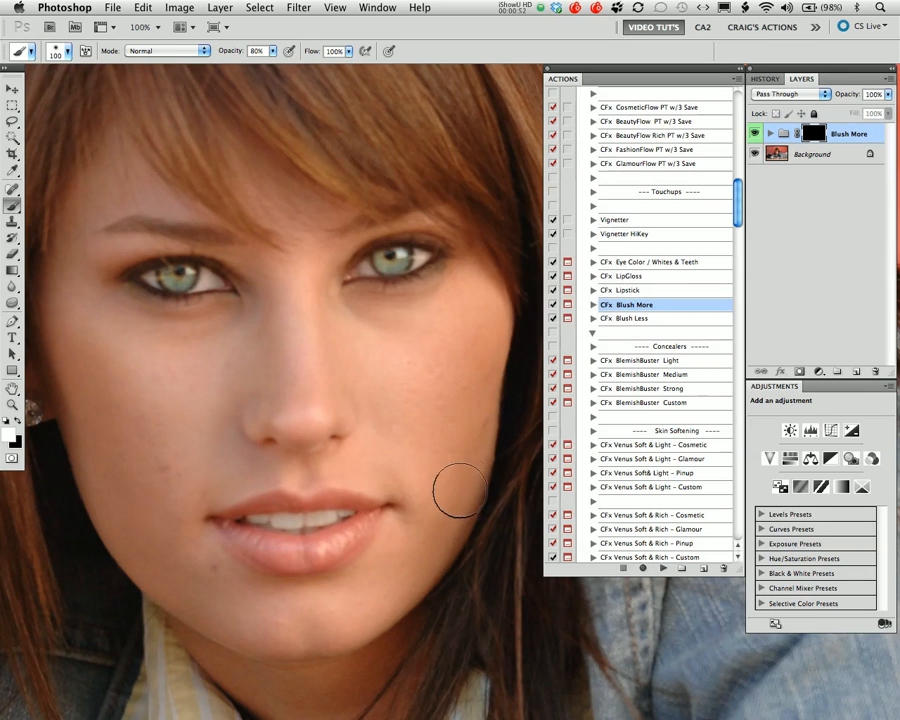
- Brush blush into the cheeks on the Blush More mask at 30% and 20% brush opacity, and compare with the group hidden
{"action": "key", "text": "3"}
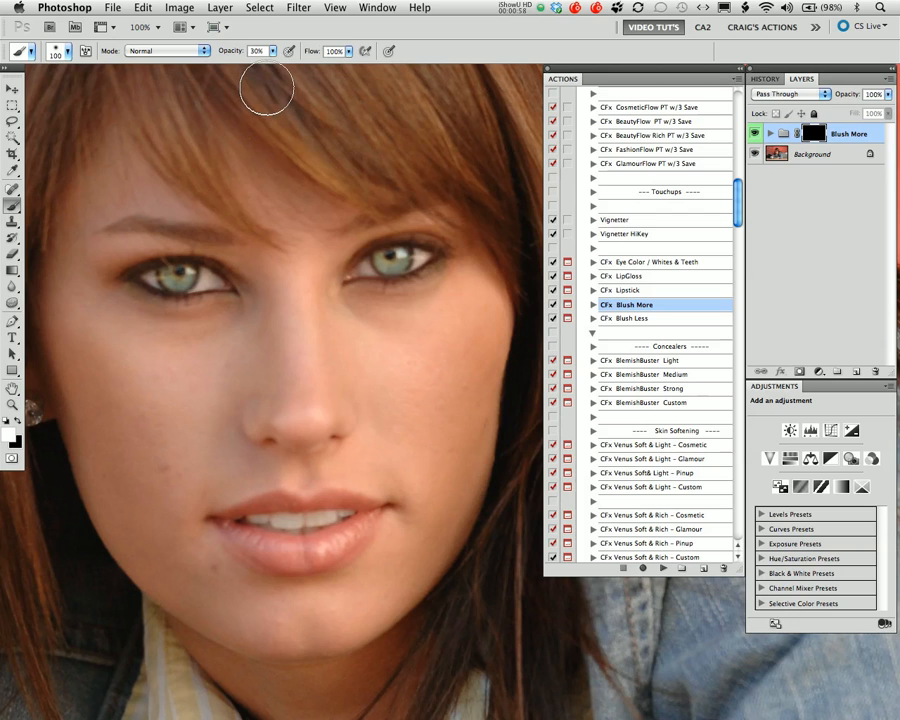
{"action": "key", "text": "7"}
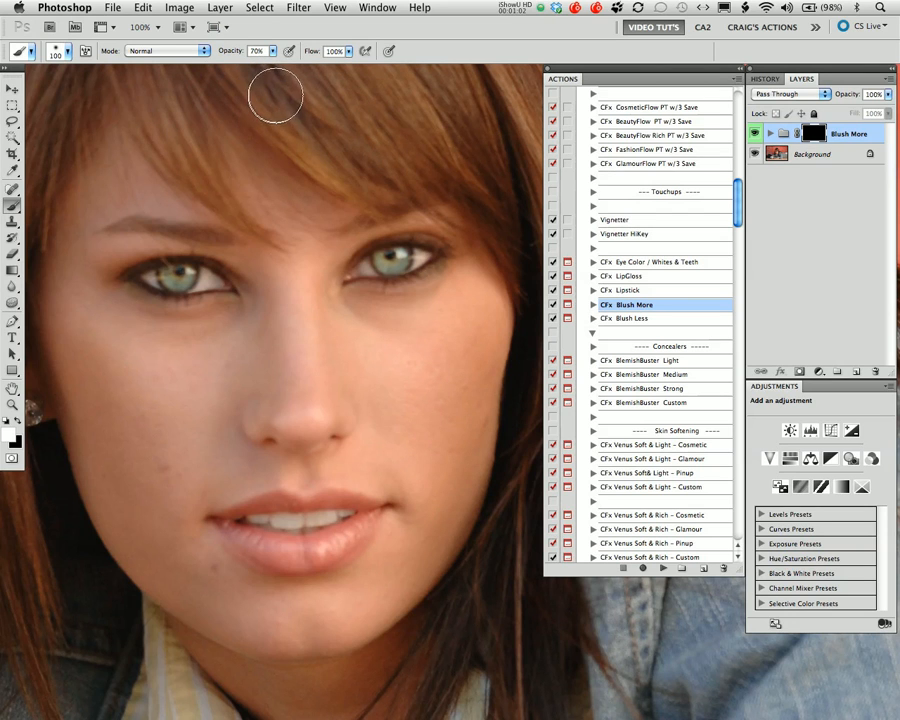
{"action": "key", "text": "3"}
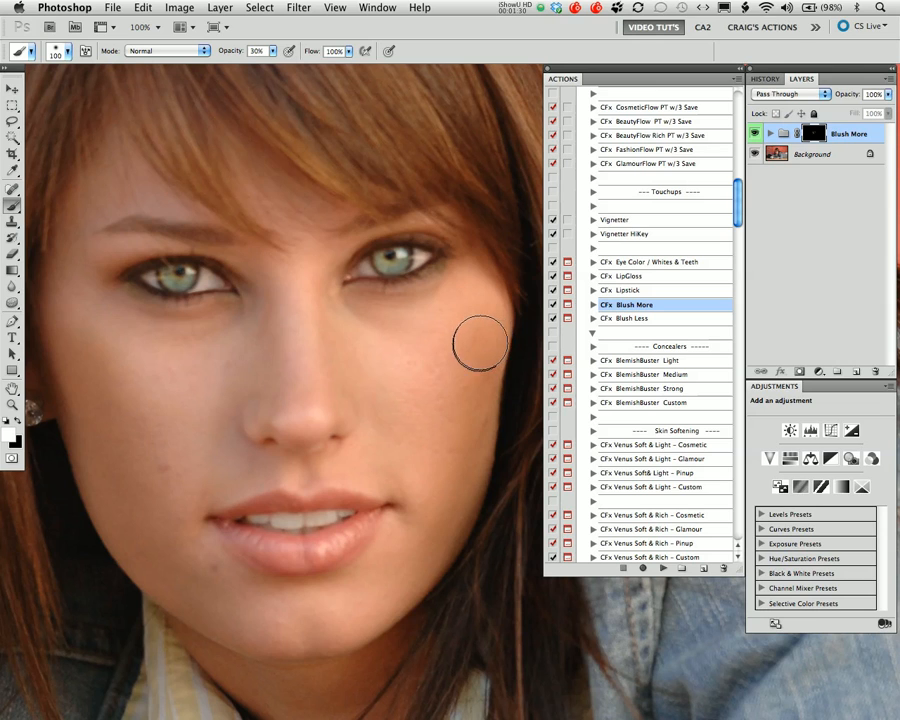
{"action": "key", "text": "2"}
{"action": "left_click", "coordinate": [756, 135]}
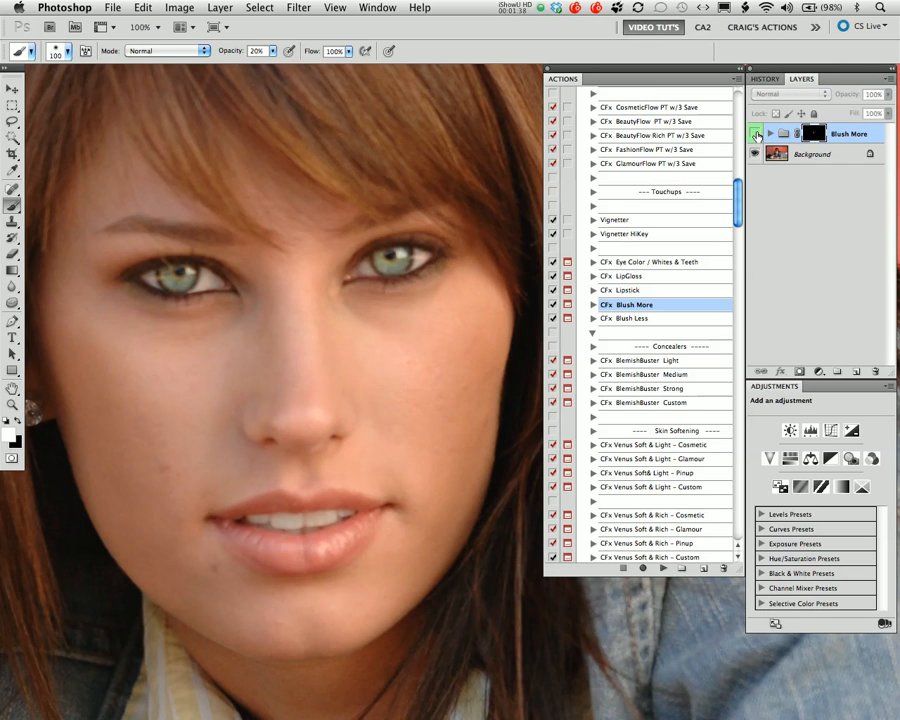
{"action": "left_click", "coordinate": [756, 135]}
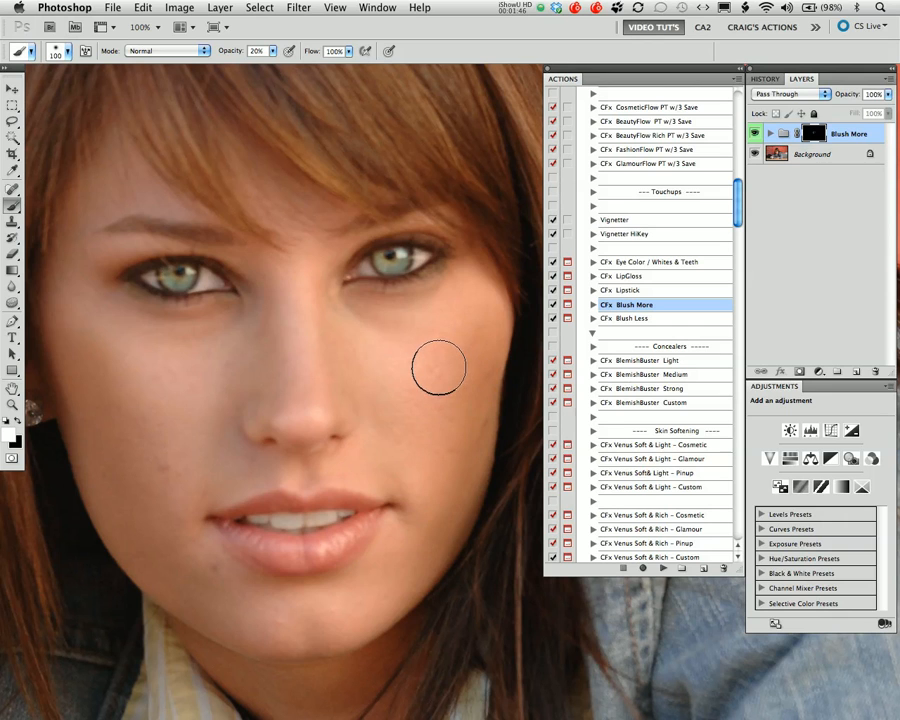
- Reduce the blush by painting black on the Blush More mask at 20% opacity, and compare the face with the group hidden
{"action": "key", "text": "x"}
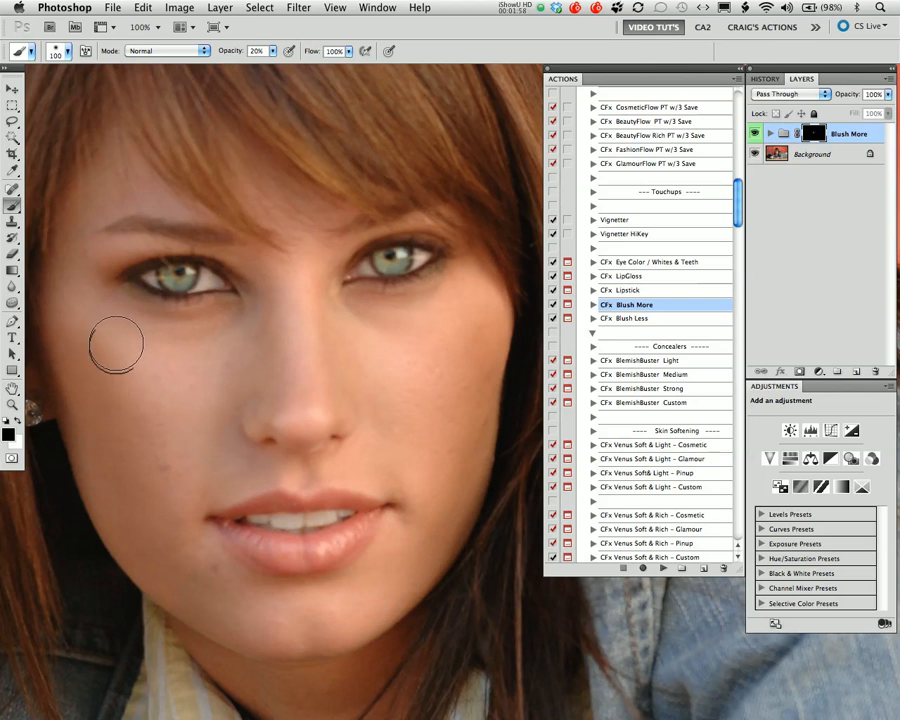
{"action": "left_click", "coordinate": [755, 135]}
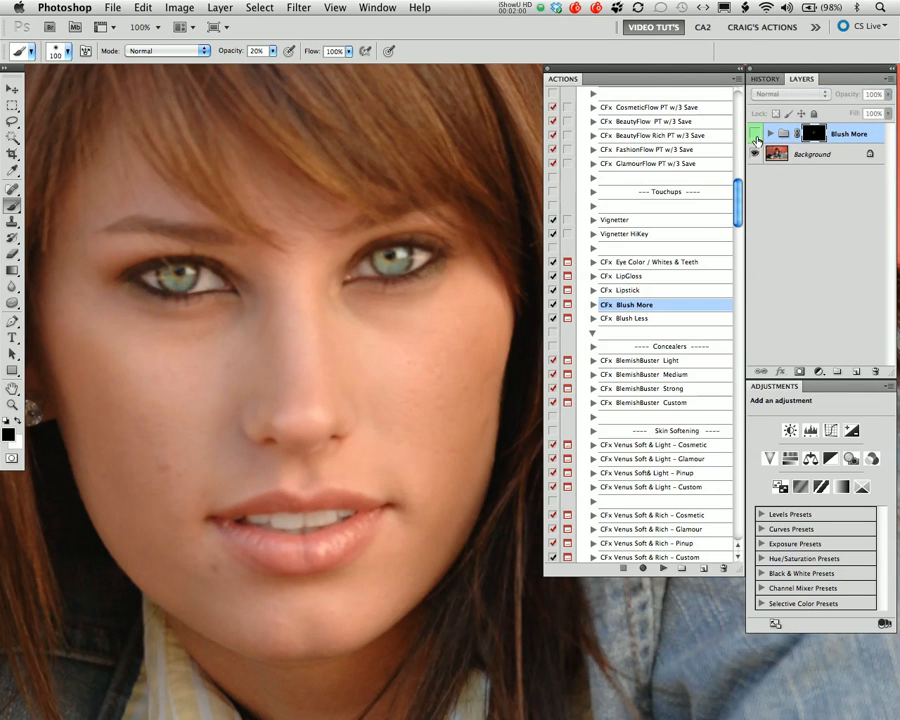
{"action": "left_click", "coordinate": [755, 136]}
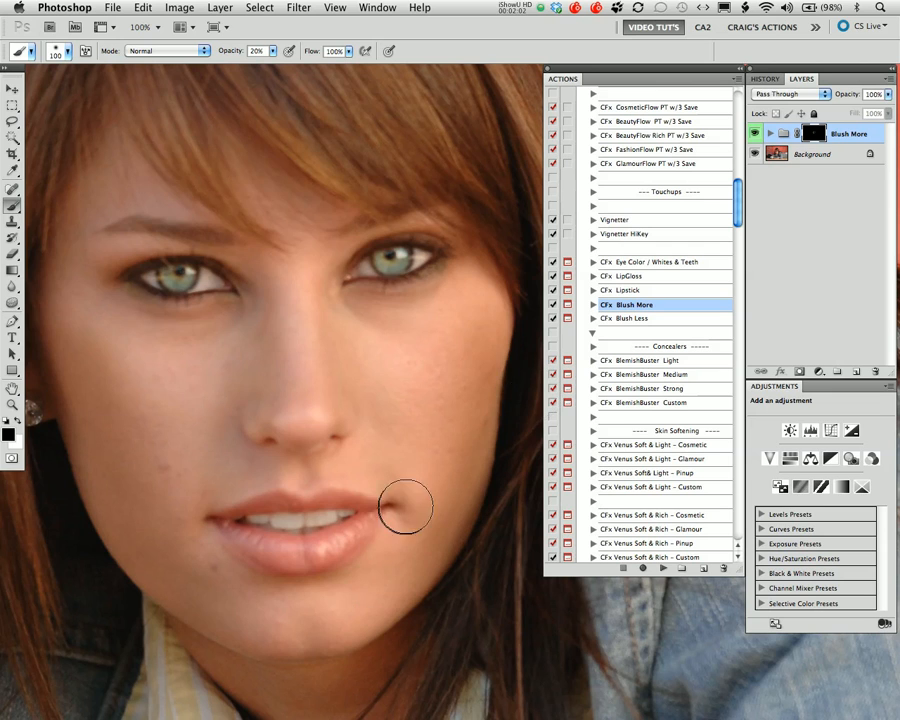
{"action": "key", "text": "super+minus"}
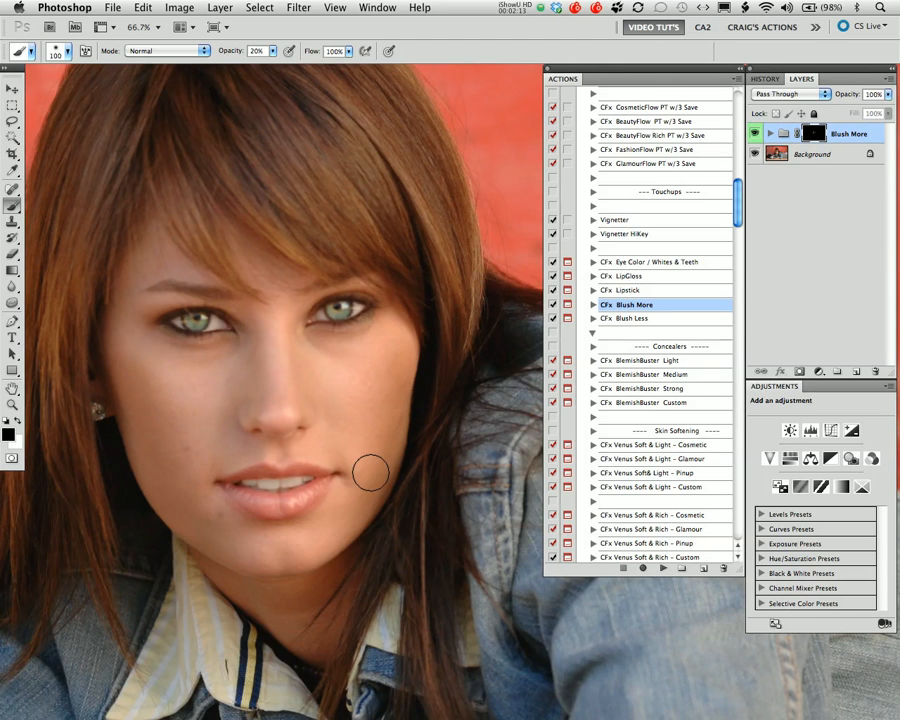
{"action": "left_click", "coordinate": [753, 135]}
{"action": "left_click", "coordinate": [753, 137]}
- Run the CFx Blush Less touchup action, continuing through its messages to the end
{"action": "left_click", "coordinate": [640, 319]}
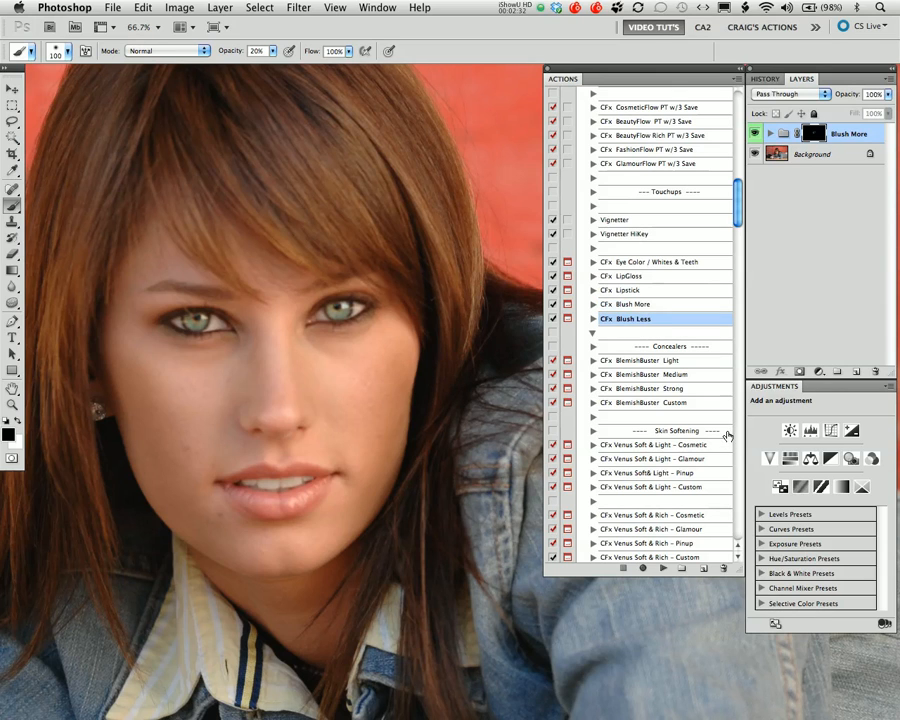
{"action": "left_click", "coordinate": [663, 569]}
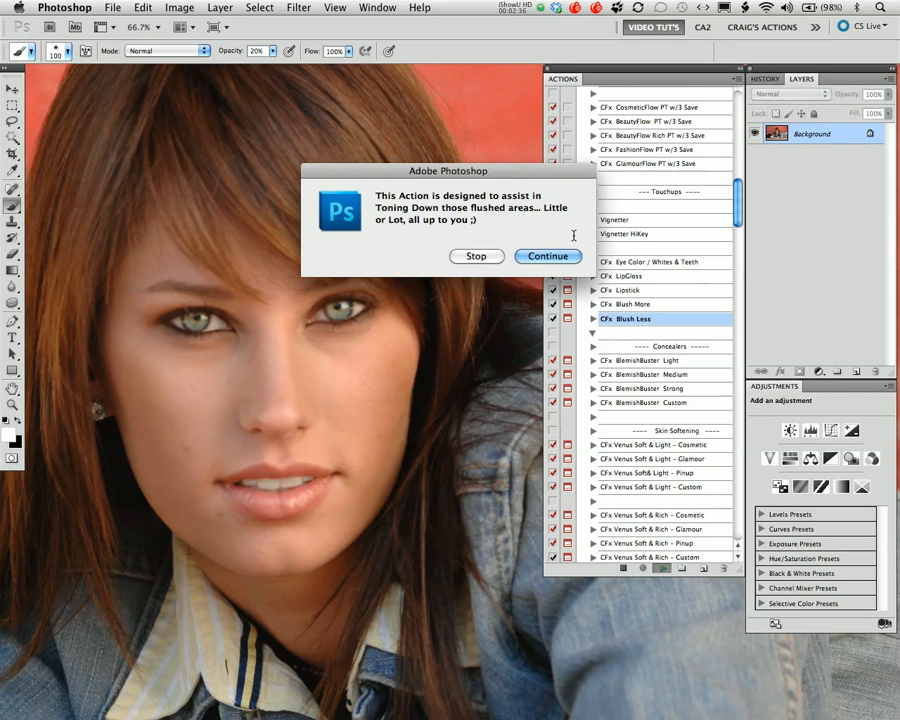
{"action": "left_click", "coordinate": [545, 256]}
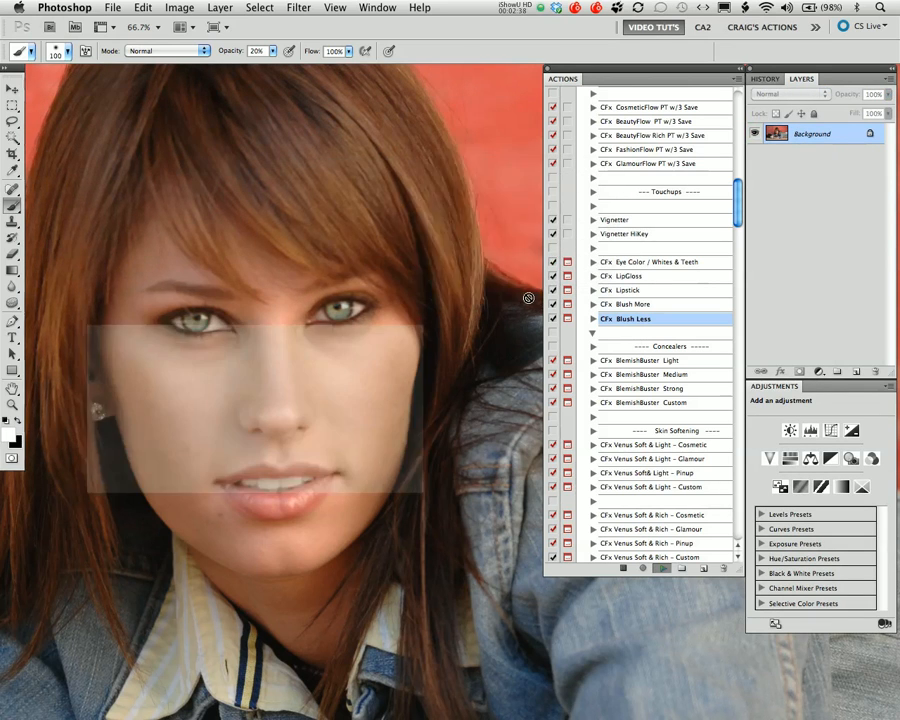
{"action": "left_click", "coordinate": [545, 285]}
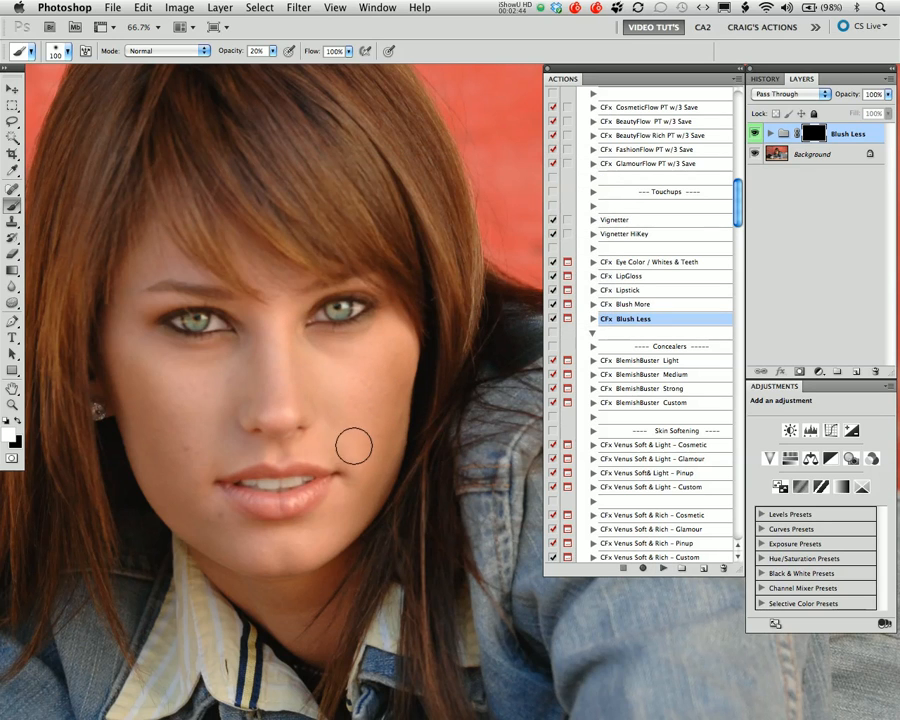
- Tone down the flushed skin on the face by painting the Blush Less mask with a 250-pixel brush at 20% opacity
{"action": "key", "text": "bracketright"}
{"action": "key", "text": "bracketright"}
{"action": "key", "text": "bracketright"}
{"action": "key", "text": "bracketright"}
{"action": "key", "text": "bracketright"}
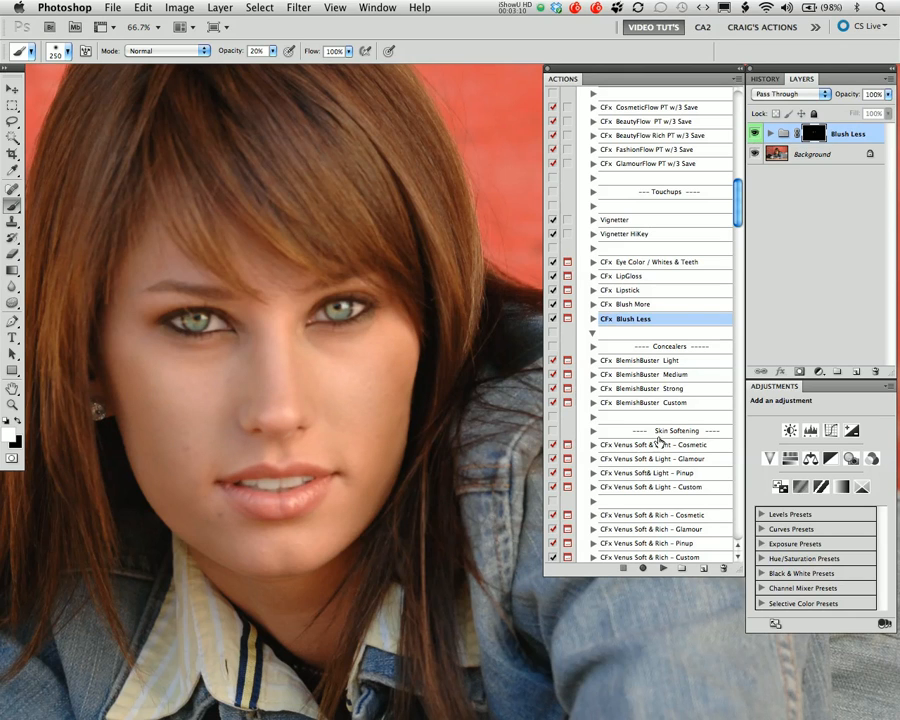
- Run the CFx Lipstick touchup action for the lips, continuing through its messages to the end
{"action": "left_click", "coordinate": [318, 565]}
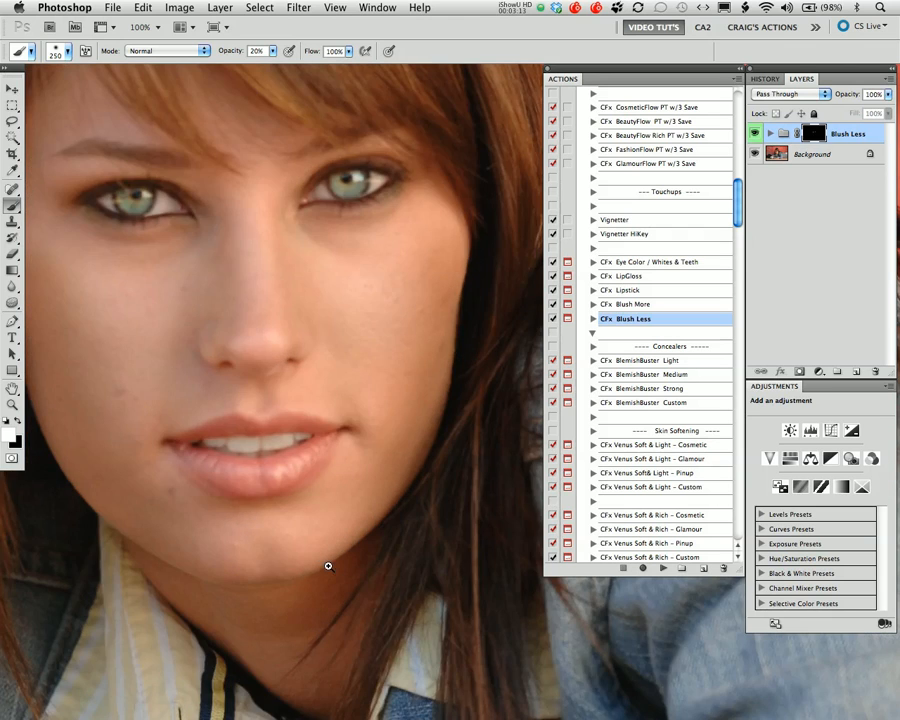
{"action": "left_click", "coordinate": [328, 557]}
{"action": "left_click_drag", "start_coordinate": [322, 510], "coordinate": [381, 496]}
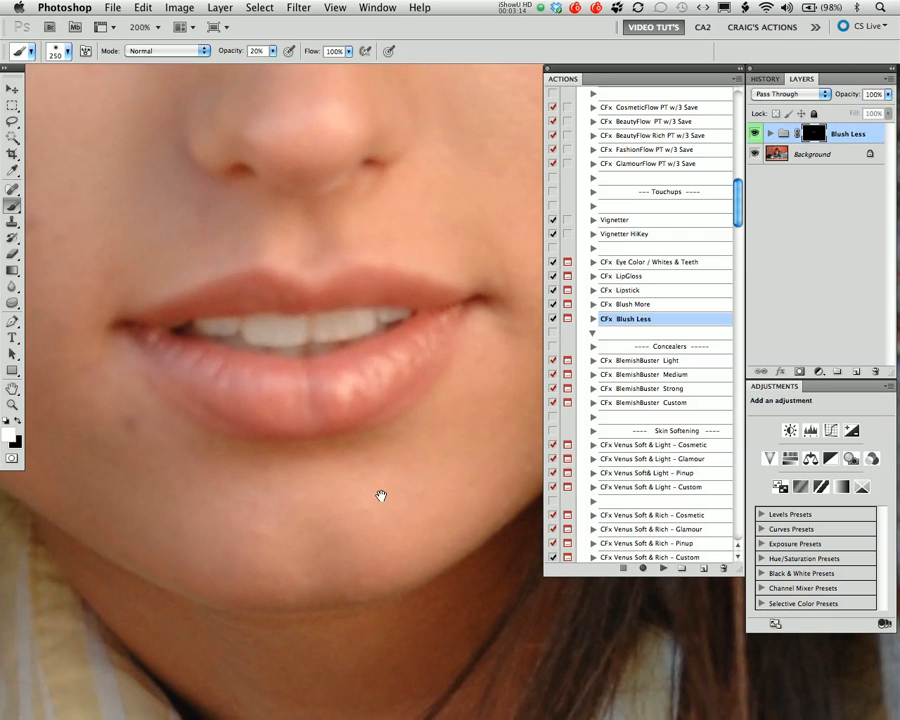
{"action": "left_click", "coordinate": [648, 291]}
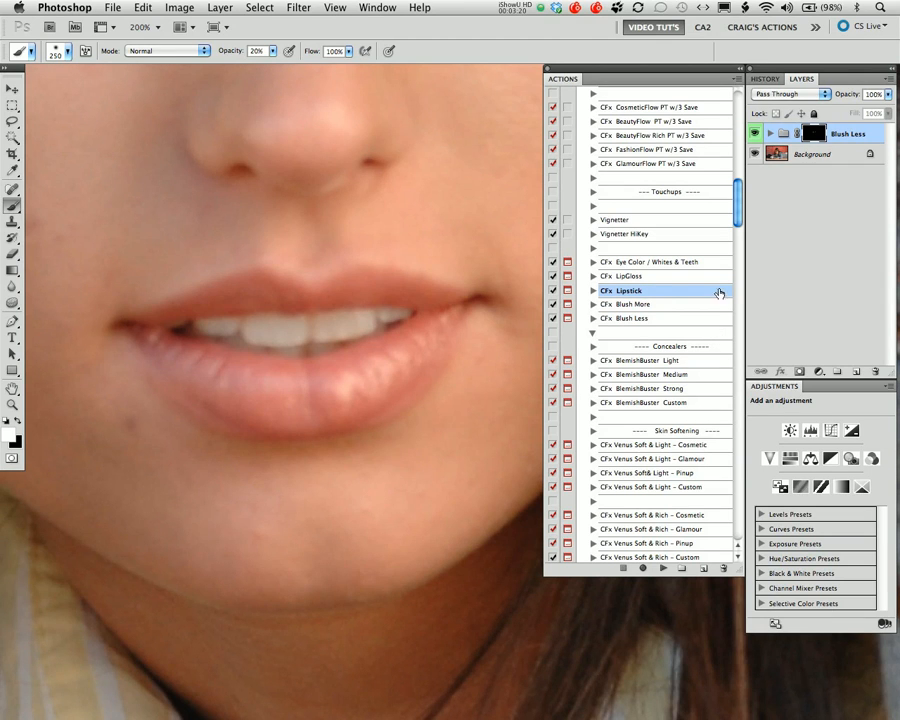
{"action": "left_click", "coordinate": [663, 568]}
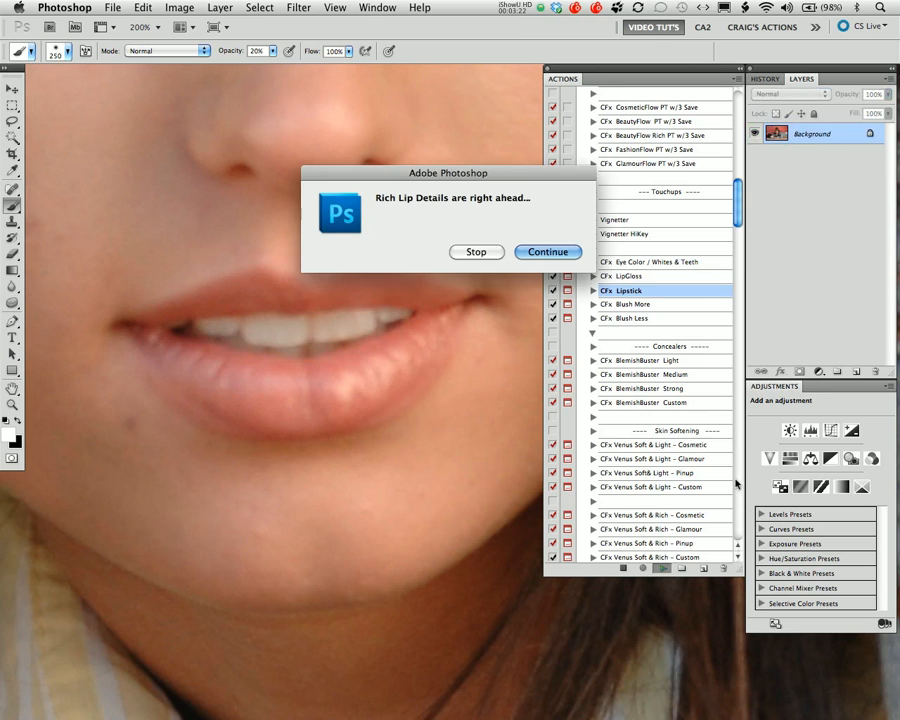
{"action": "left_click", "coordinate": [549, 251]}
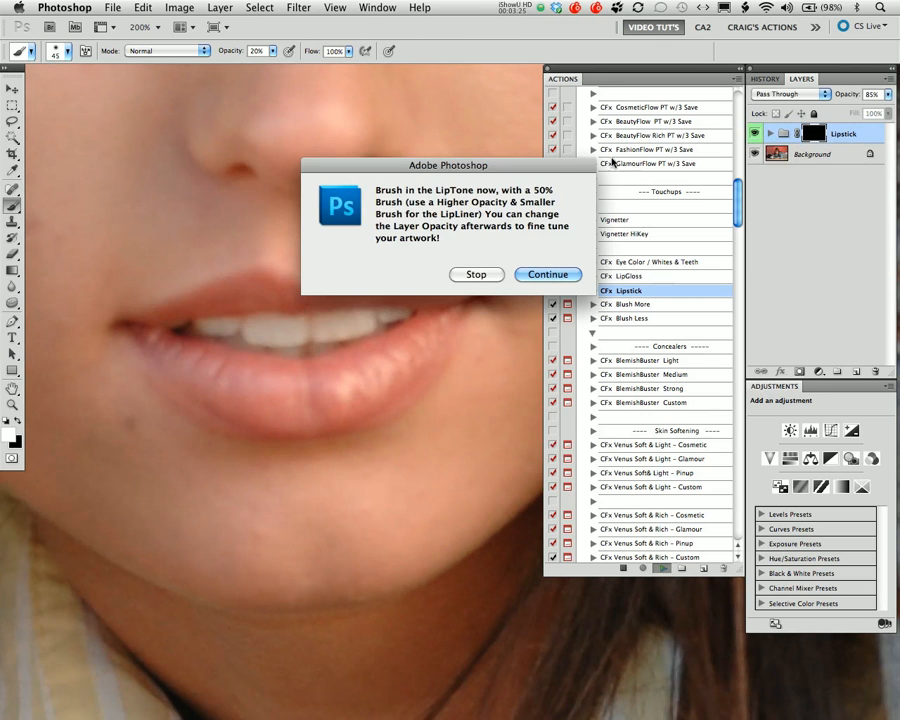
{"action": "left_click", "coordinate": [548, 274]}
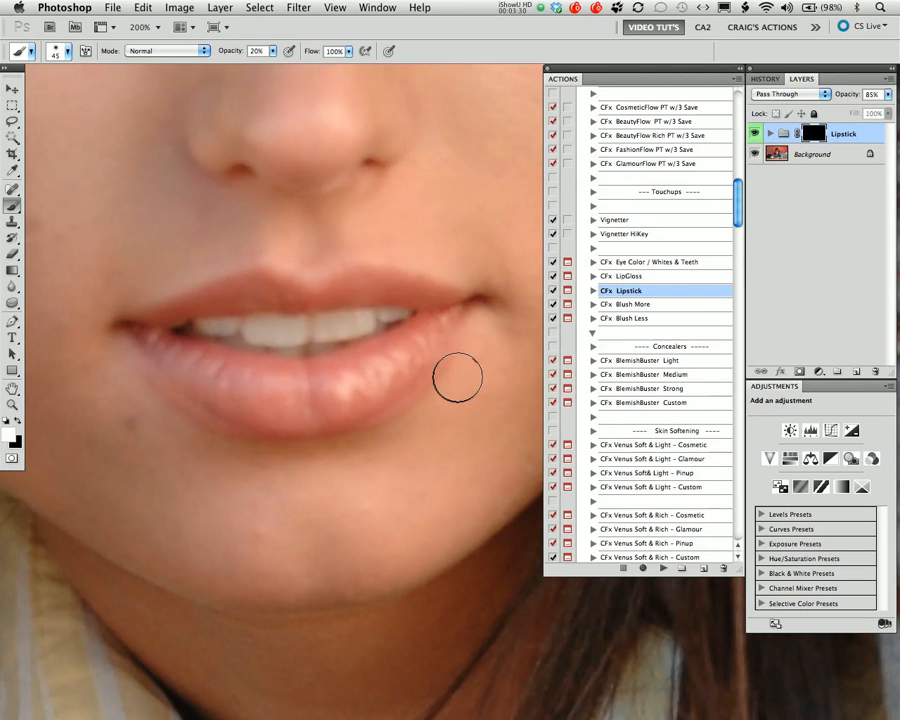
- Brush the lip tone into the Lipstick mask with a 50-pixel brush at 50% opacity, and compare the lips with the group hidden
{"action": "key", "text": "5"}
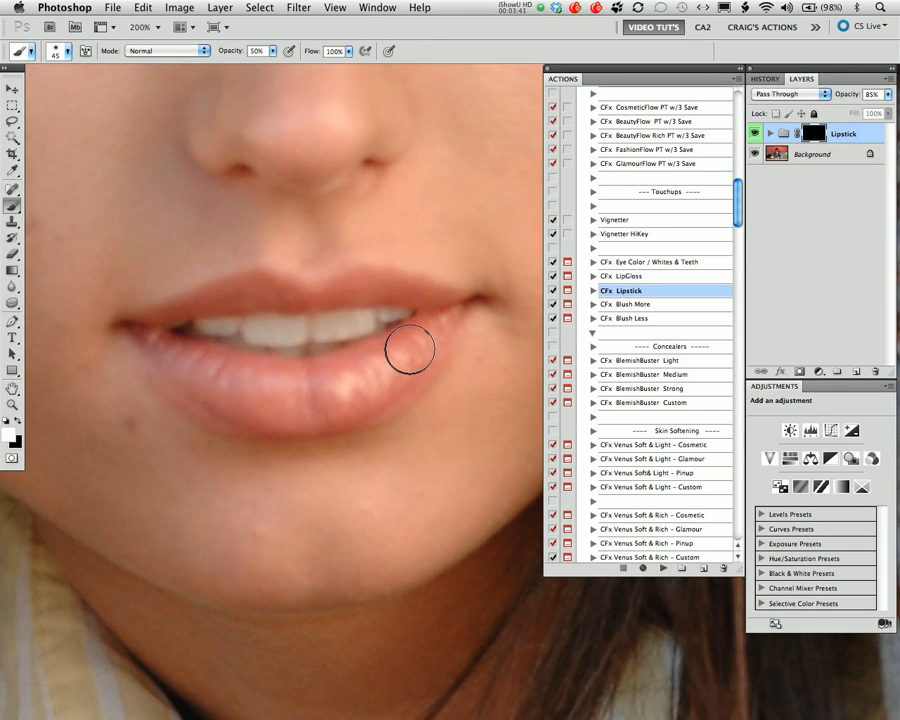
{"action": "key", "text": "bracketright"}
{"action": "key", "text": "bracketright"}
{"action": "key", "text": "bracketright"}
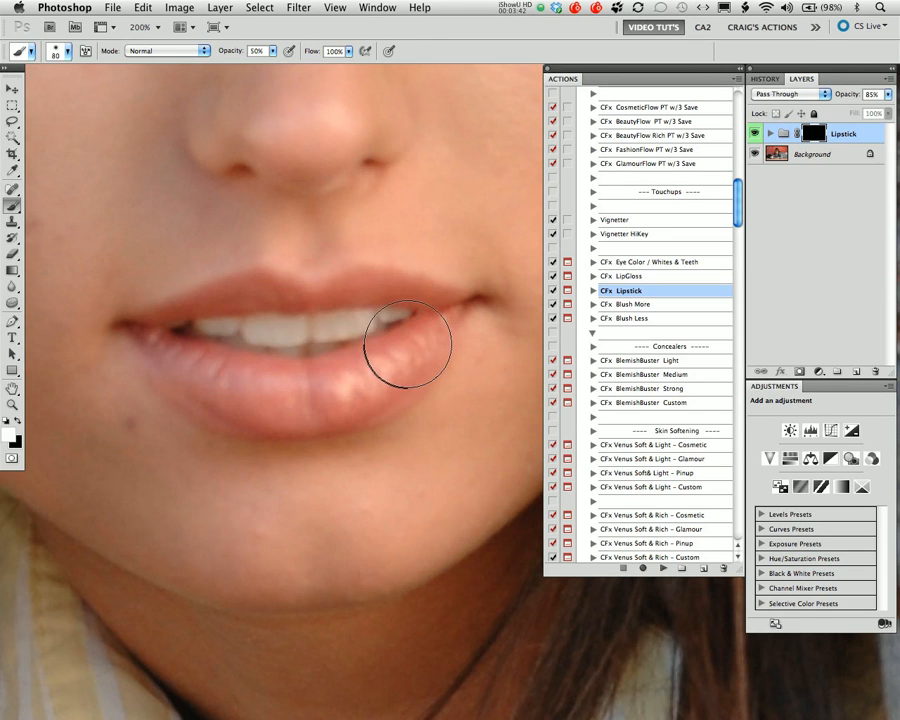
{"action": "key", "text": "bracketleft"}
{"action": "key", "text": "bracketleft"}
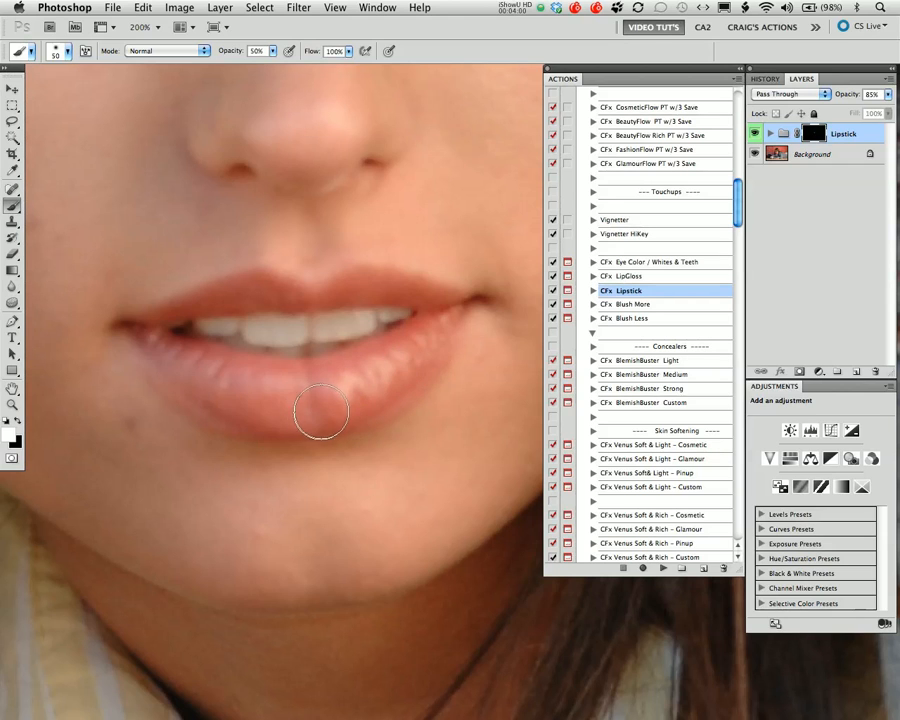
{"action": "left_click", "coordinate": [754, 134]}
{"action": "left_click", "coordinate": [754, 134]}
{"action": "left_click", "coordinate": [754, 134]}
{"action": "left_click", "coordinate": [754, 134]}
- Paint the lip liner along the lip edges on the Lipstick mask with a 20-pixel brush at 80% opacity
{"action": "key", "text": "8"}
{"action": "key", "text": "bracketleft"}
{"action": "key", "text": "bracketleft"}
{"action": "key", "text": "bracketleft"}
- Compare the lips with the Lipstick group hidden and shown, both close up and with the whole face in view
{"action": "left_click", "coordinate": [756, 134]}
{"action": "left_click", "coordinate": [757, 134]}
{"action": "left_click", "coordinate": [755, 133]}
{"action": "left_click", "coordinate": [755, 133]}
{"action": "left_click", "coordinate": [345, 420], "text": "alt"}
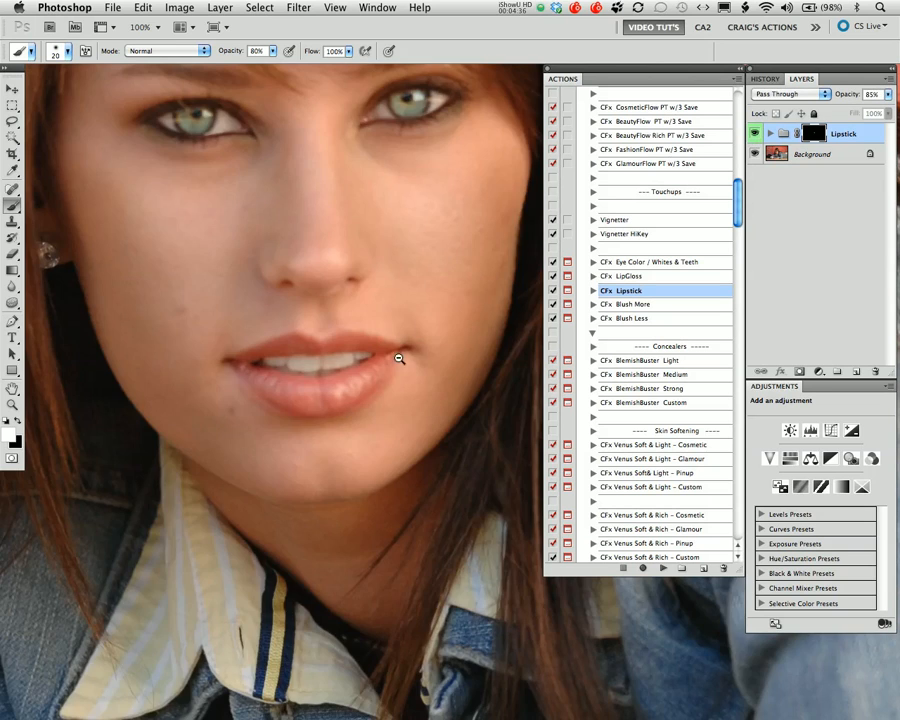
{"action": "scroll", "coordinate": [412, 348], "scroll_direction": "up", "scroll_amount": 5}
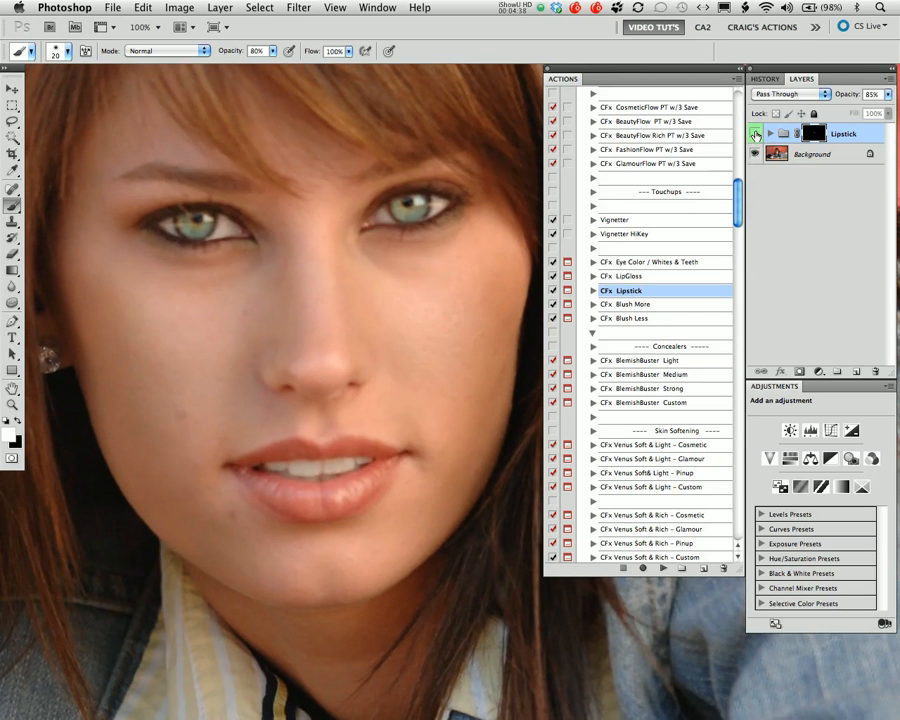
{"action": "left_click", "coordinate": [755, 133]}
{"action": "left_click", "coordinate": [755, 133]}
- Run the CFx LipGloss touchup action for the lips, continuing through its messages to the end
{"action": "left_click", "coordinate": [636, 279]}
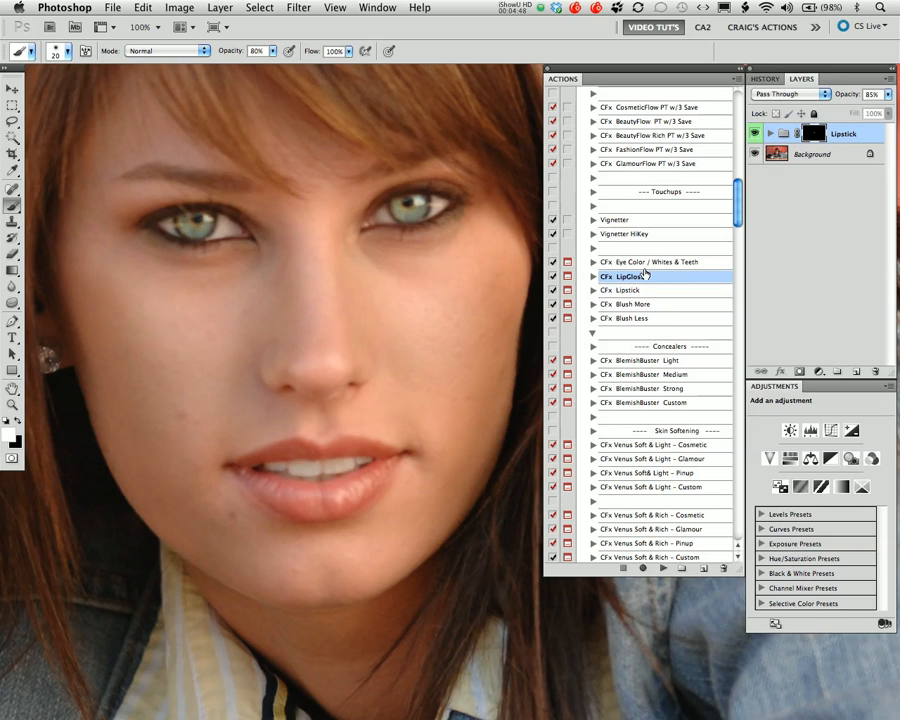
{"action": "left_click", "coordinate": [663, 568]}
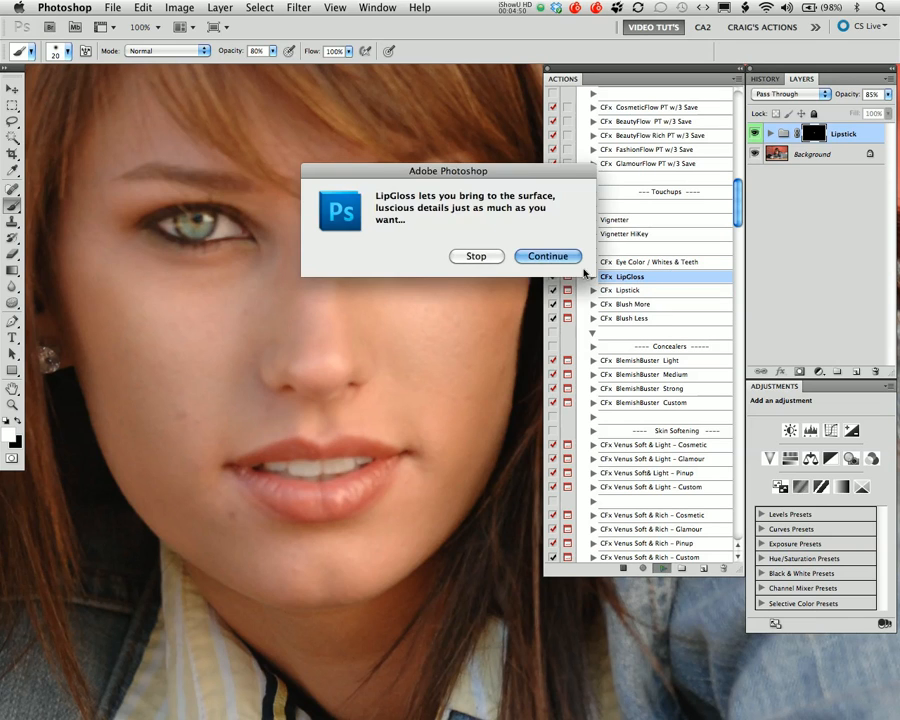
{"action": "left_click", "coordinate": [546, 257]}
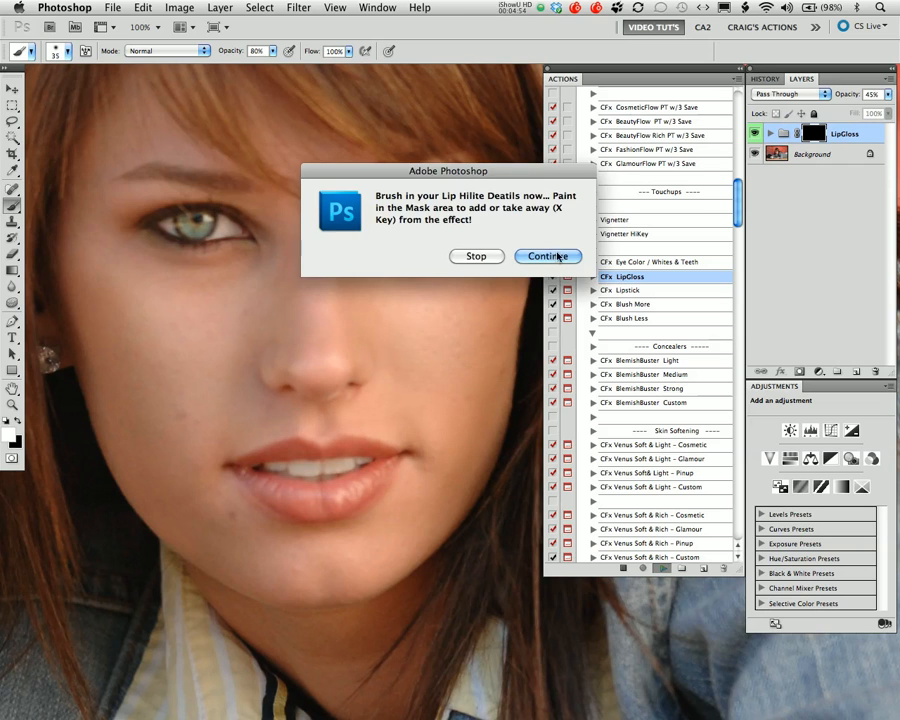
{"action": "left_click", "coordinate": [547, 256]}
- Brush the gloss highlights across the lips on the LipGloss mask with a 35-pixel brush at 80% opacity, and compare with the group hidden
{"action": "mouse_move", "coordinate": [362, 490]}
{"action": "left_mouse_down"}
{"action": "mouse_move", "coordinate": [332, 503]}
{"action": "mouse_move", "coordinate": [385, 460]}
{"action": "mouse_move", "coordinate": [311, 495]}
{"action": "mouse_move", "coordinate": [320, 502]}
{"action": "mouse_move", "coordinate": [266, 485]}
{"action": "left_mouse_up"}
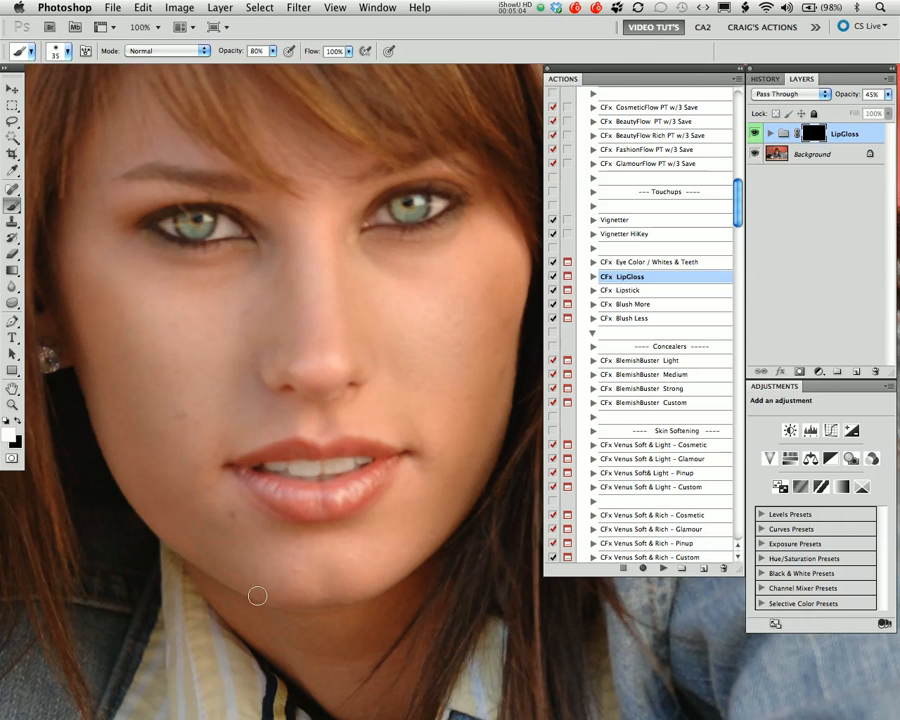
{"action": "left_click", "coordinate": [756, 136]}
{"action": "left_click", "coordinate": [756, 136]}
- Inspect the glossed lips at 200%, and compare the whole face at 100% with the LipGloss group hidden and shown
{"action": "left_click", "coordinate": [354, 348], "text": "super"}
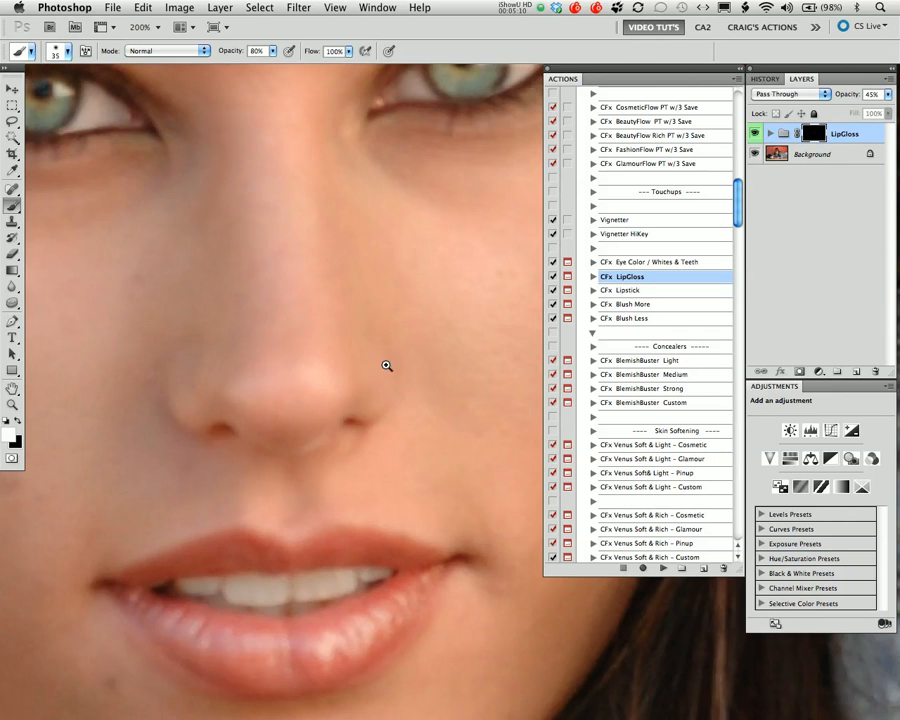
{"action": "left_click_drag", "start_coordinate": [344, 266], "coordinate": [388, 365]}
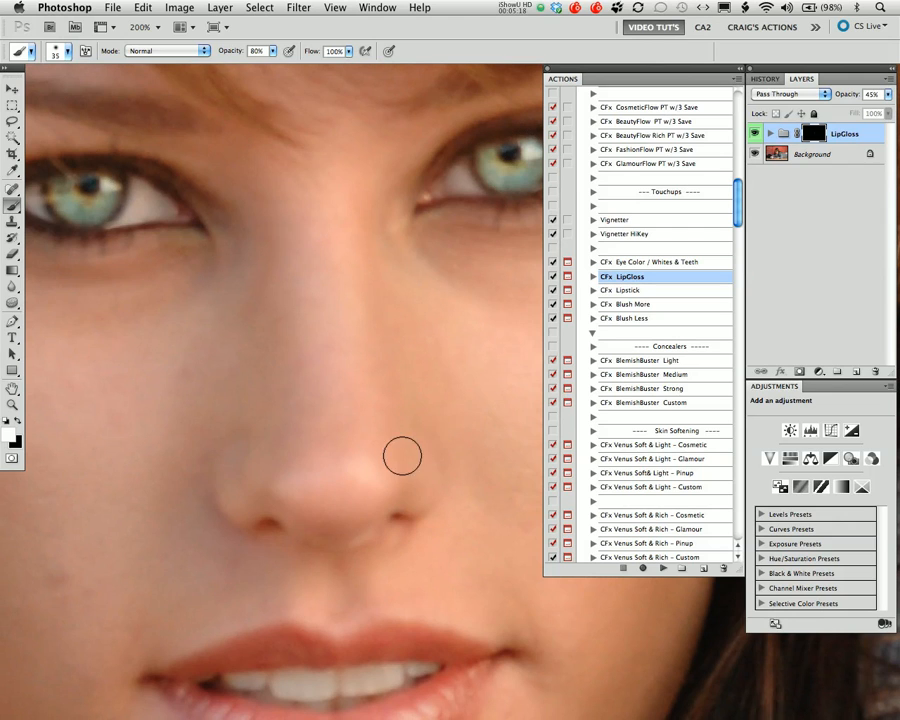
{"action": "left_click", "coordinate": [361, 420], "text": "alt"}
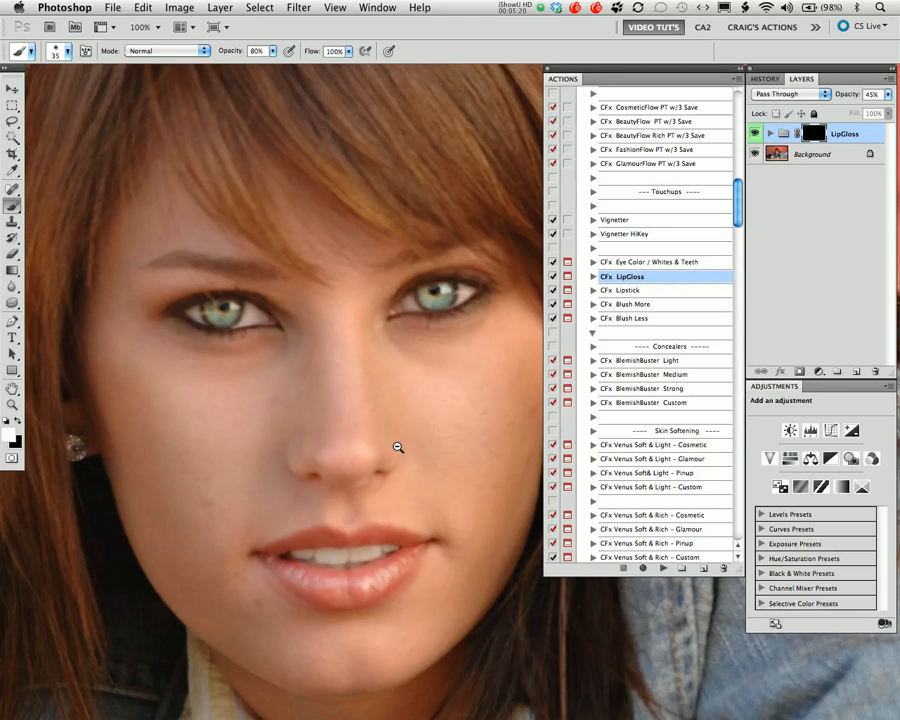
{"action": "left_click_drag", "start_coordinate": [364, 397], "coordinate": [320, 374]}
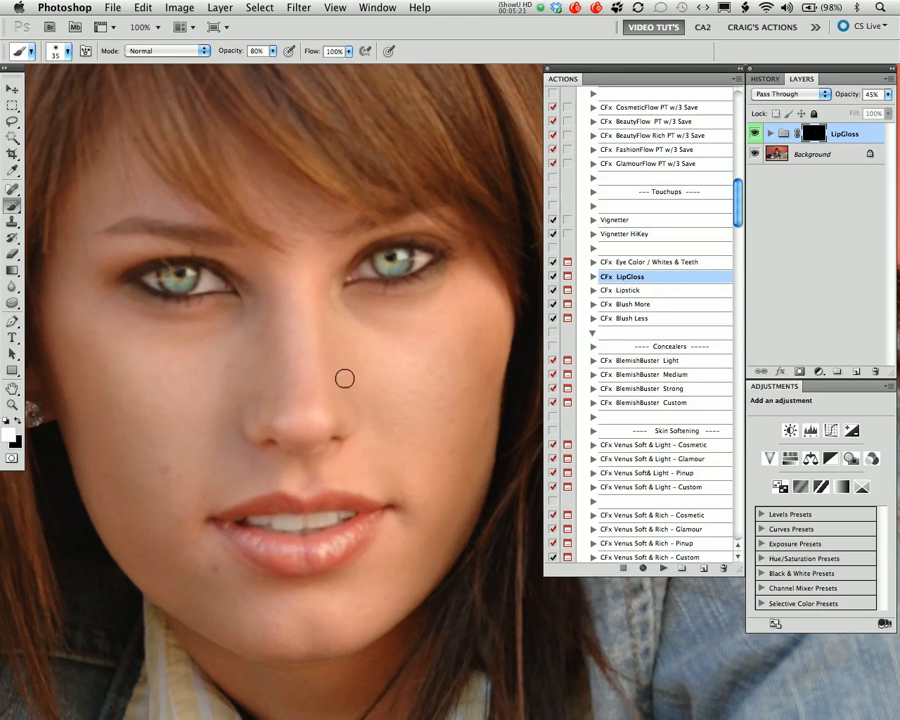
{"action": "left_click", "coordinate": [754, 134]}
{"action": "left_click", "coordinate": [754, 135]}
- Compare the original image snapshot with the LipGloss - After snapshot in the history, and return to the latest brush stroke
{"action": "left_click", "coordinate": [766, 78]}
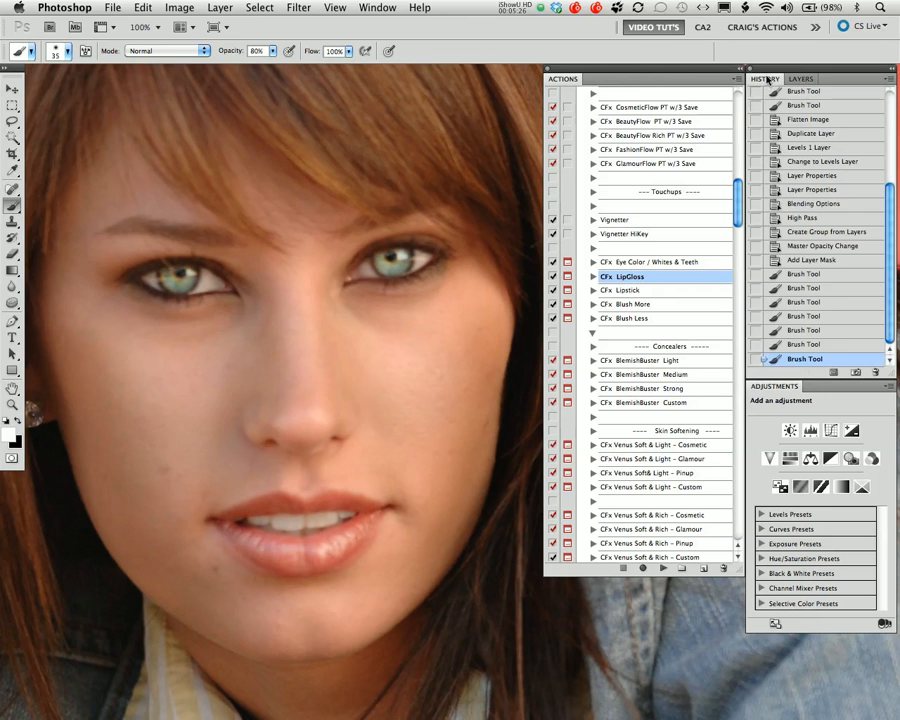
{"action": "scroll", "coordinate": [883, 242], "scroll_direction": "up", "scroll_amount": 5}
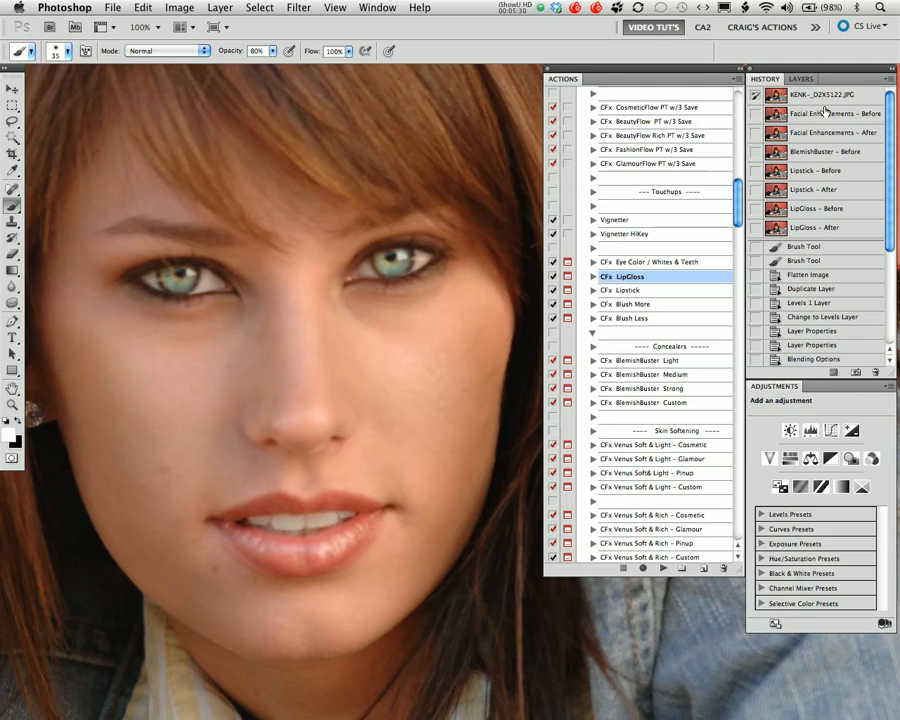
{"action": "left_click", "coordinate": [825, 96]}
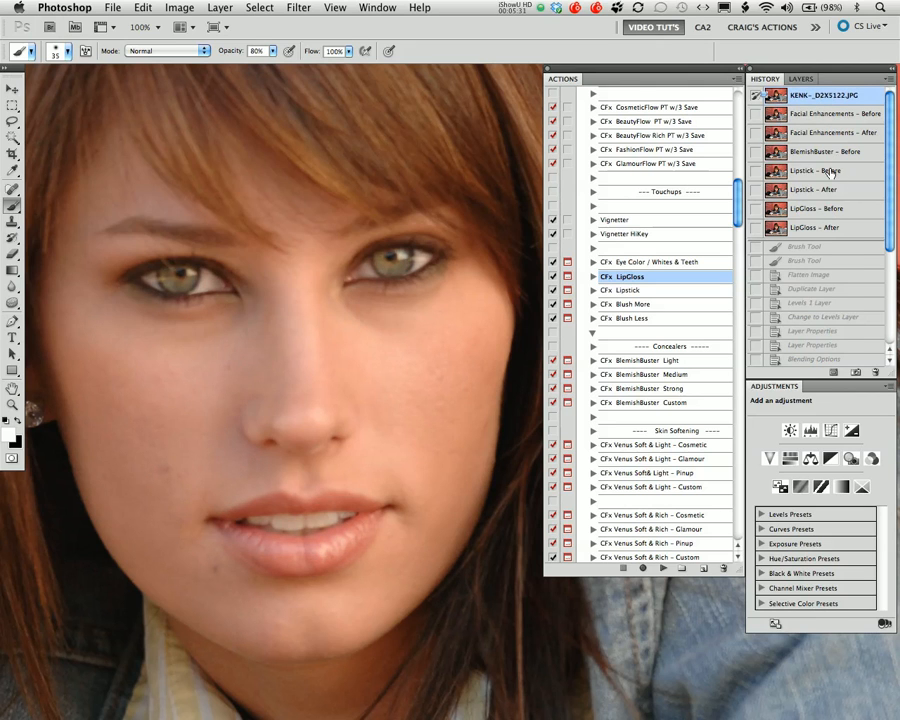
{"action": "left_click", "coordinate": [828, 230]}
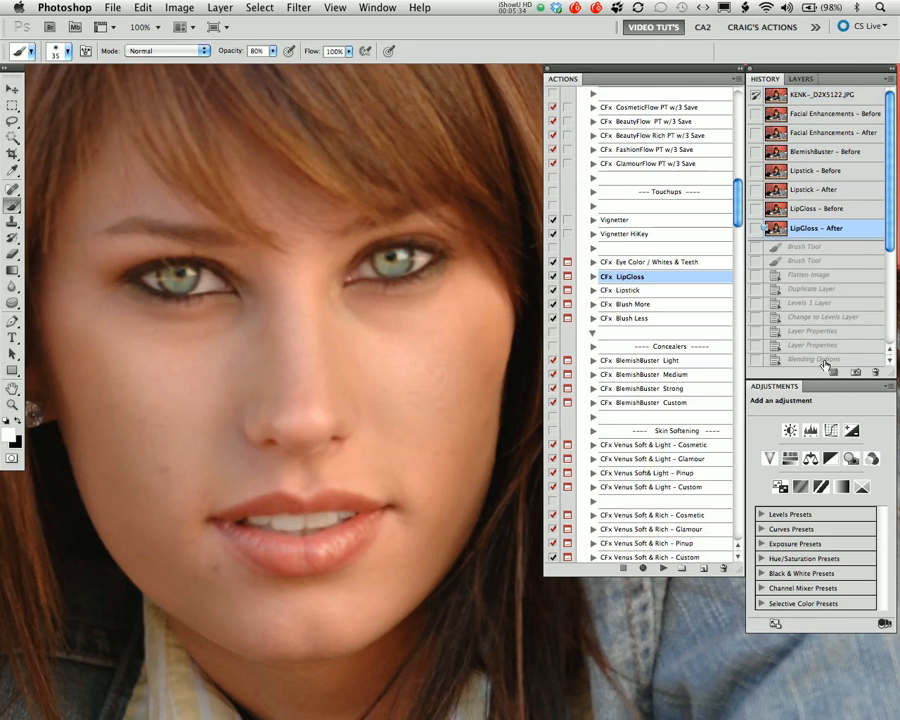
{"action": "left_click", "coordinate": [820, 359]}
{"action": "left_click_drag", "start_coordinate": [888, 241], "coordinate": [885, 348]}
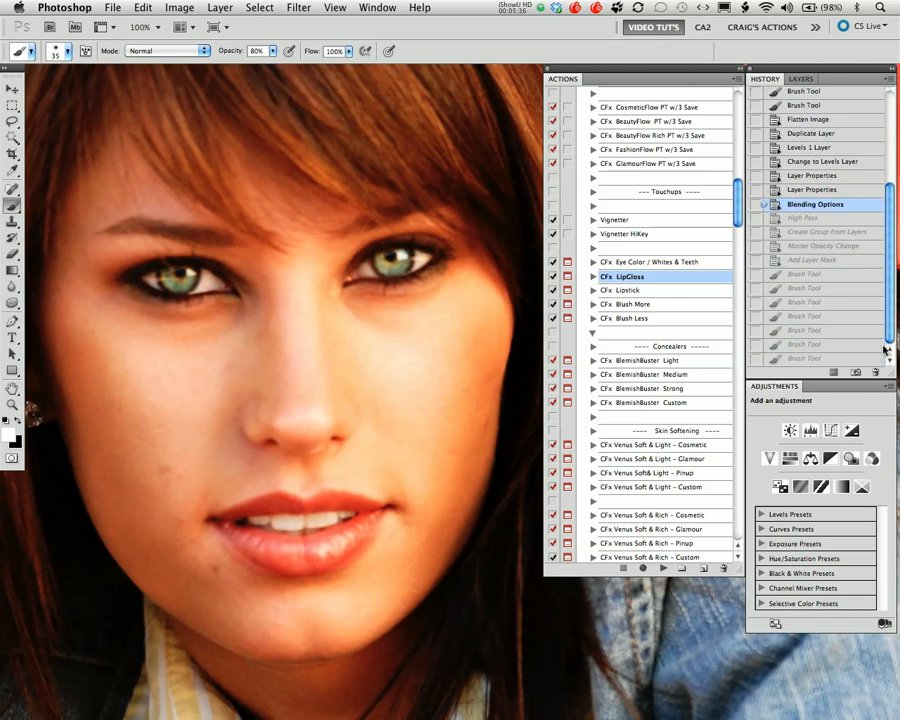
{"action": "left_click", "coordinate": [828, 360]}
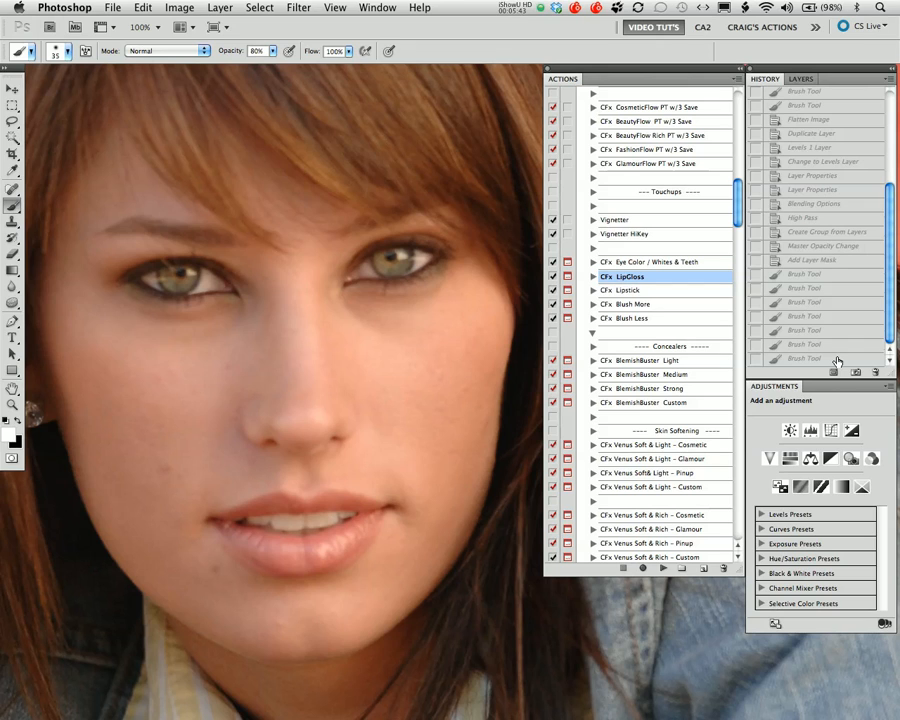
{"action": "left_click", "coordinate": [836, 359]}
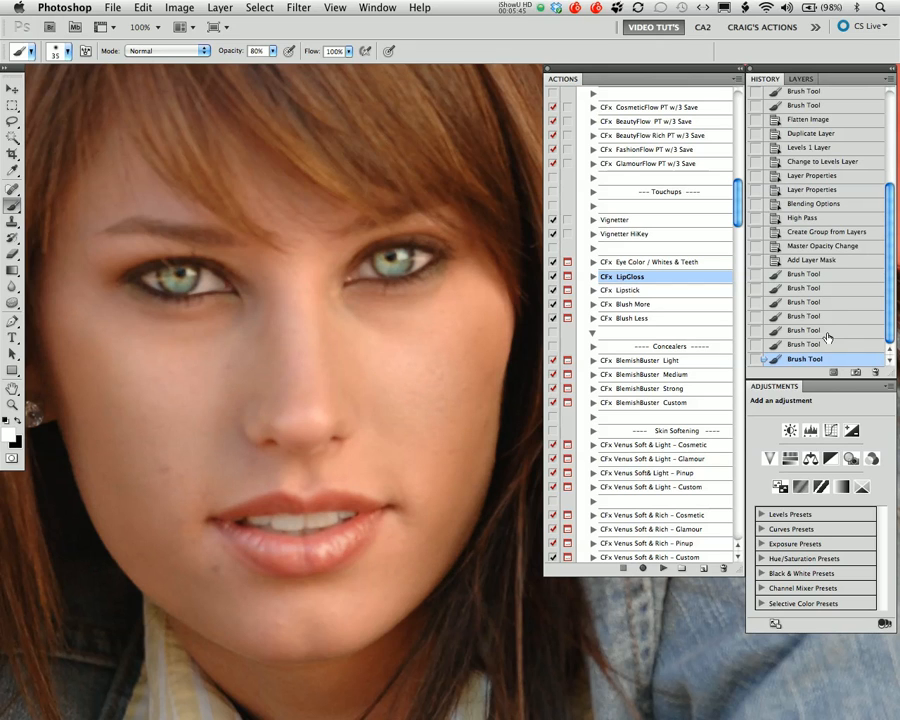